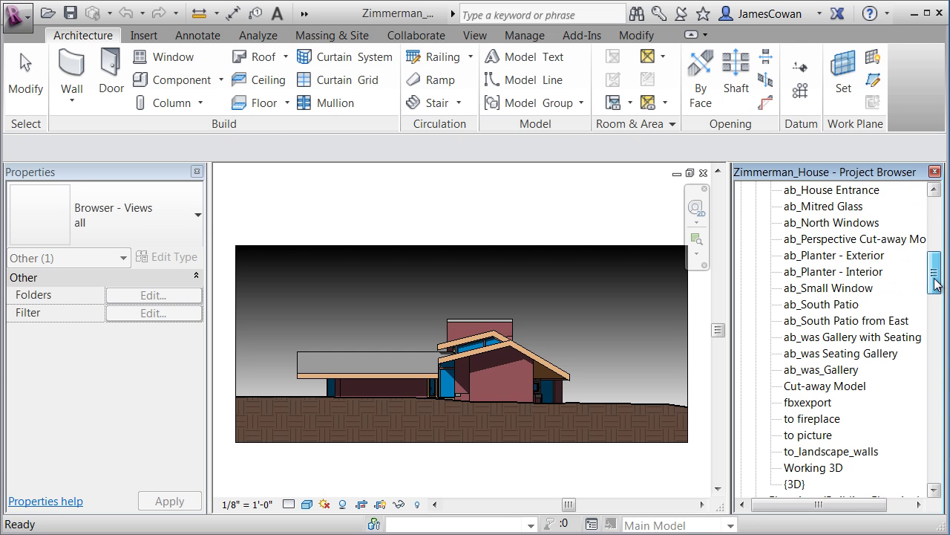
Step: Open the ab_Gardenroom to Fireplace 3D view and bring up the Render in Cloud settings past the welcome message
left_click_drag(934, 282, 935, 245)
double_click(837, 320)
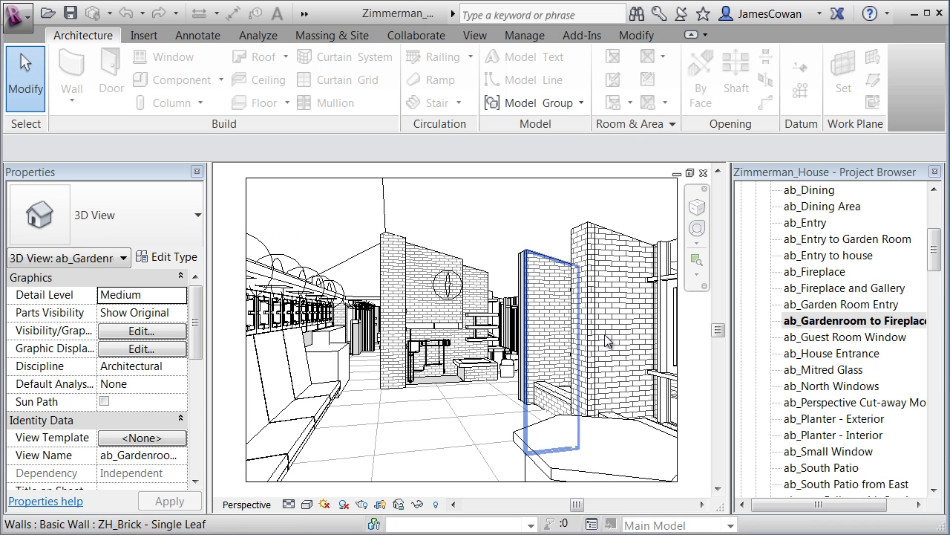
left_click(475, 35)
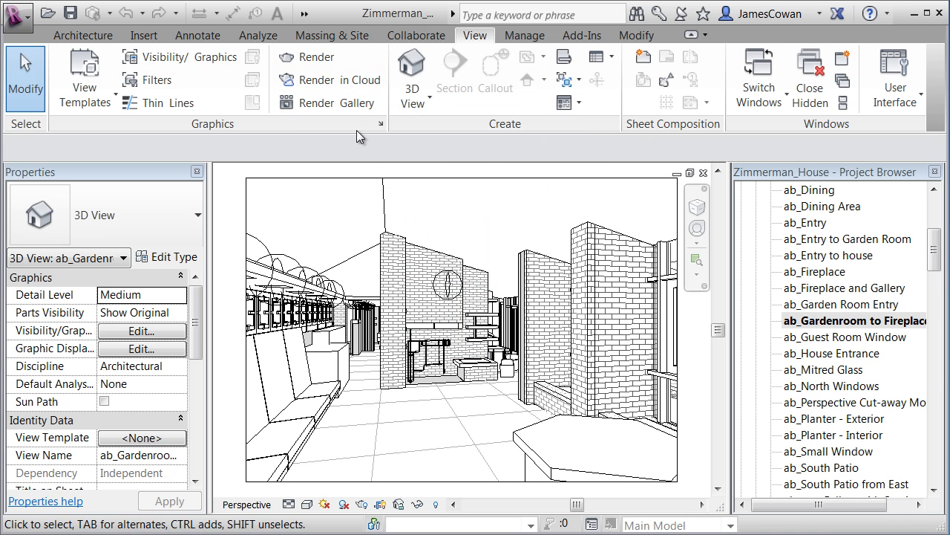
left_click(328, 85)
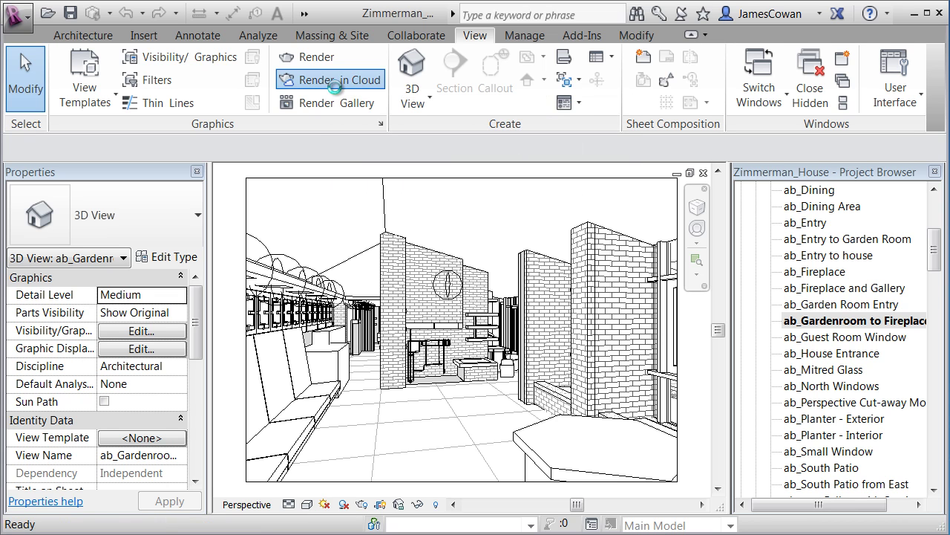
left_click_drag(646, 243, 424, 79)
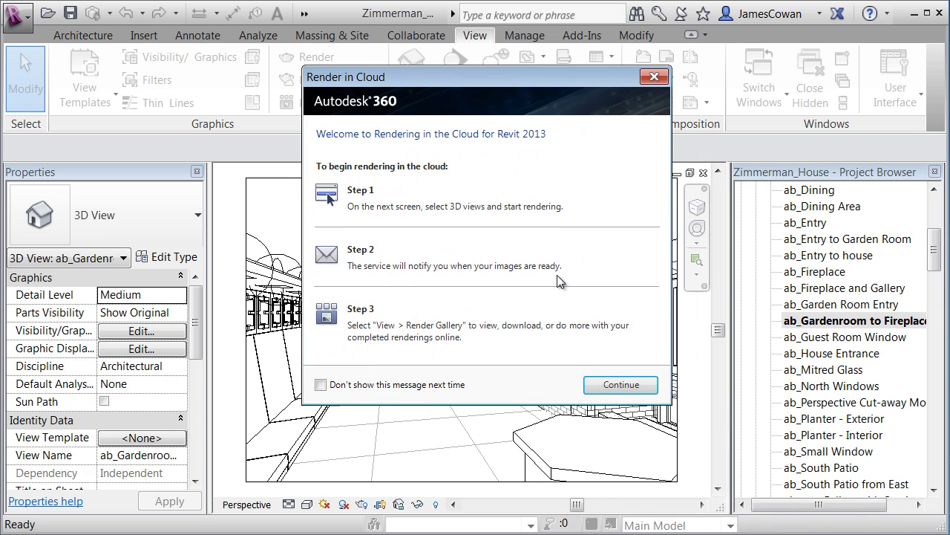
left_click(616, 384)
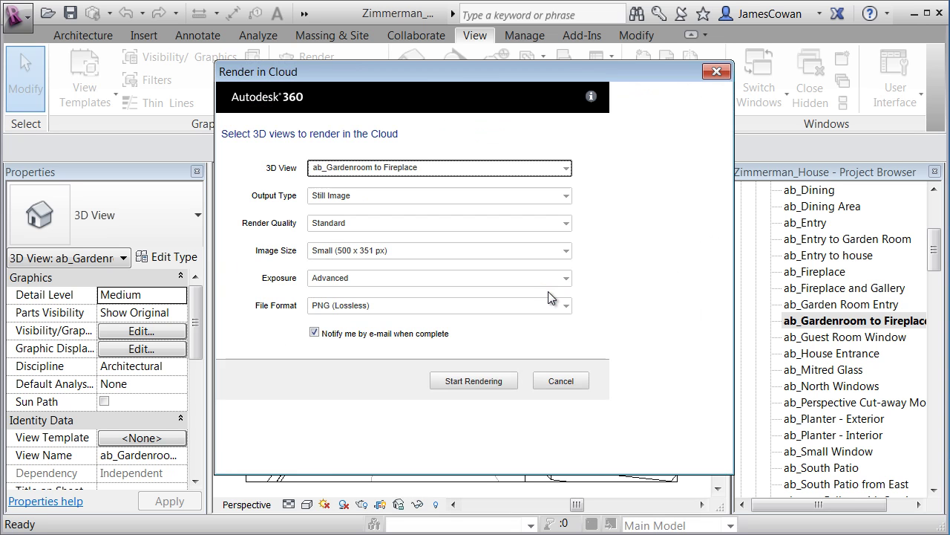
Step: Keep ab_Gardenroom to Fireplace as the view, with render quality Best and image size Maximum (2000 x 1406 px)
left_click(490, 168)
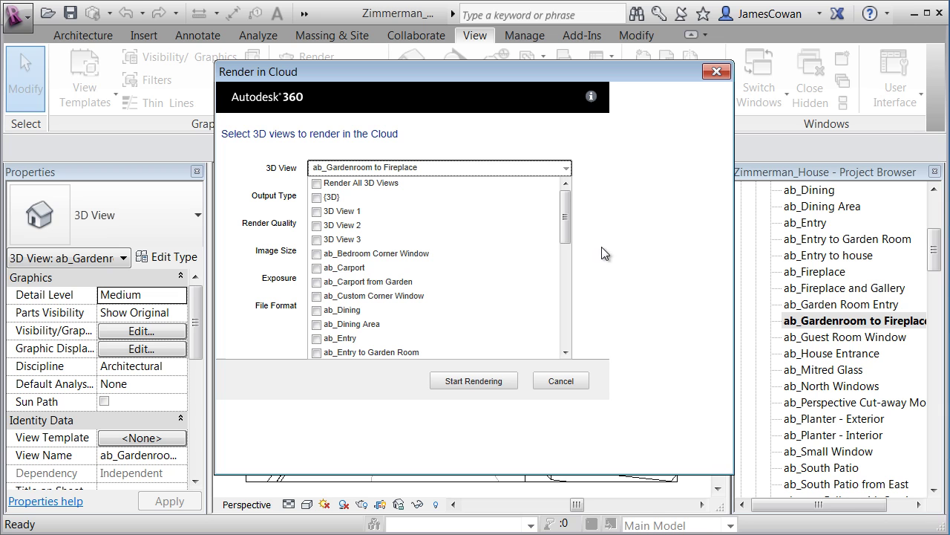
left_click(451, 168)
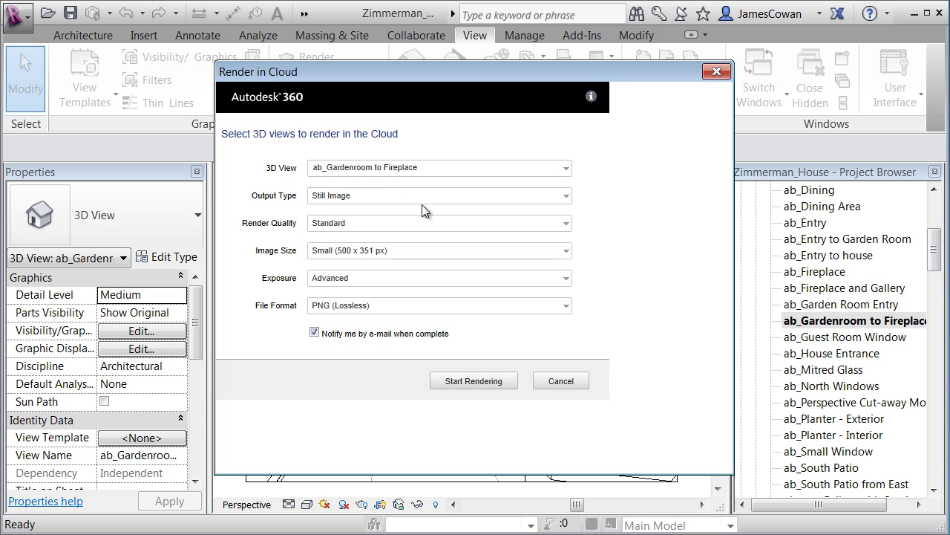
left_click(565, 223)
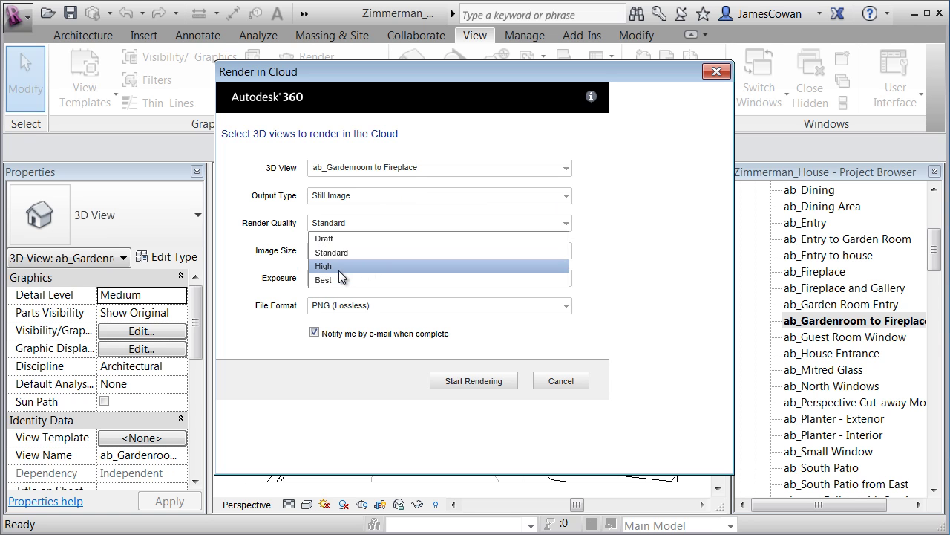
left_click(329, 279)
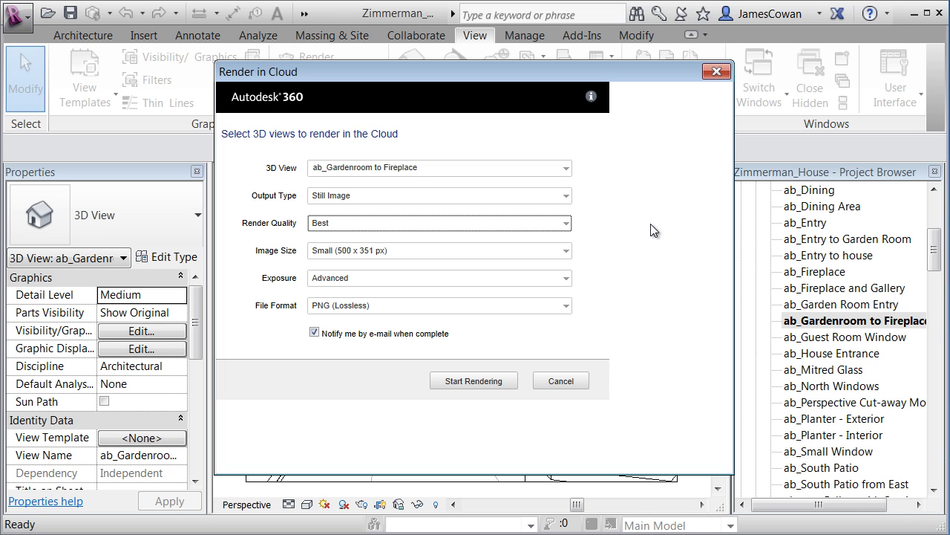
left_click(566, 251)
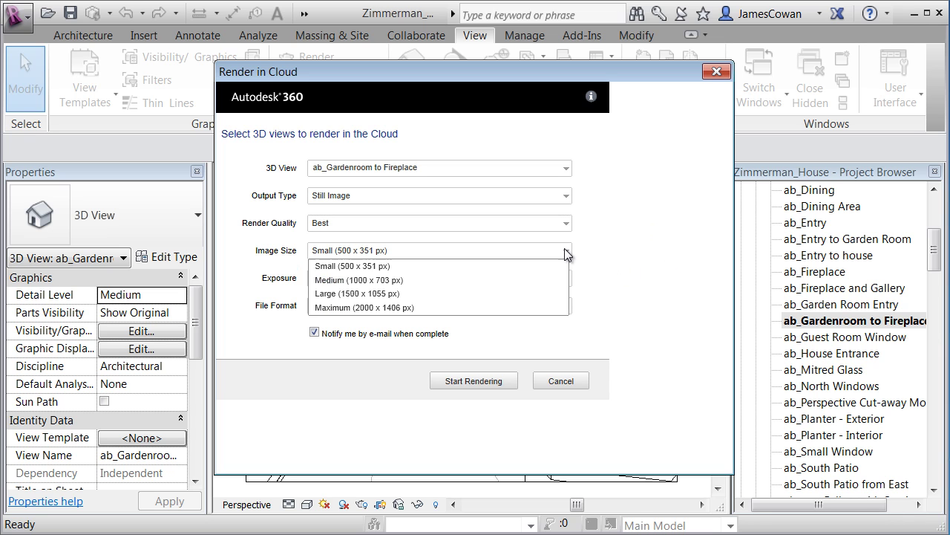
left_click(392, 306)
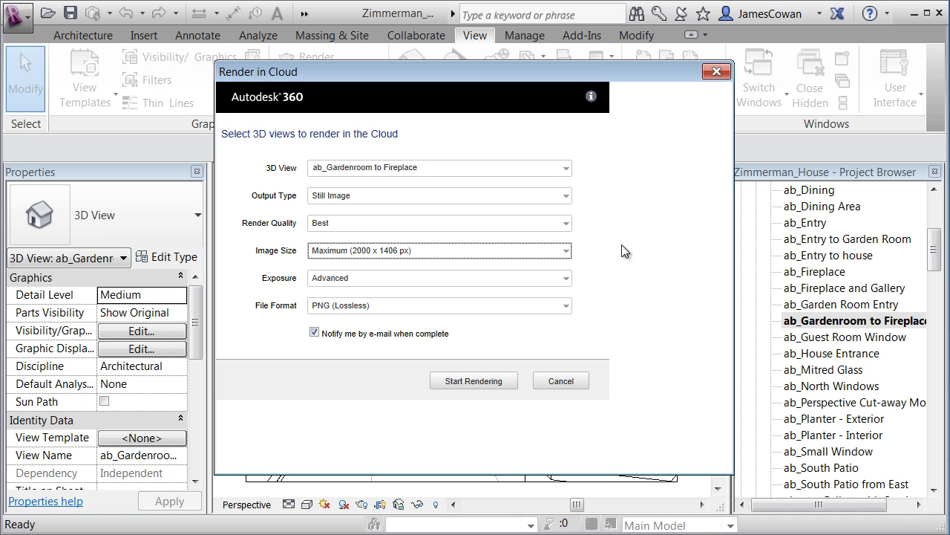
Step: Set the output file format to JPEG (High Quality) and start the cloud rendering
left_click(564, 305)
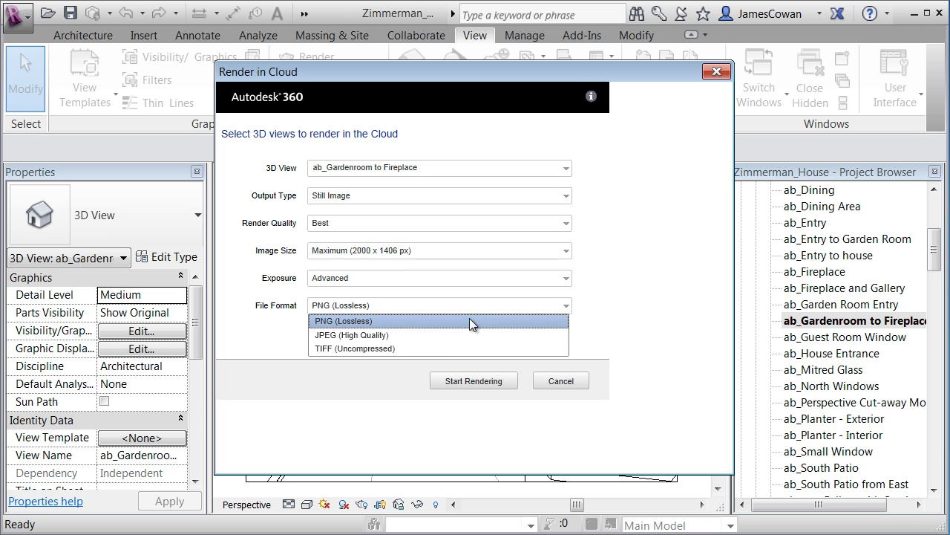
left_click(388, 334)
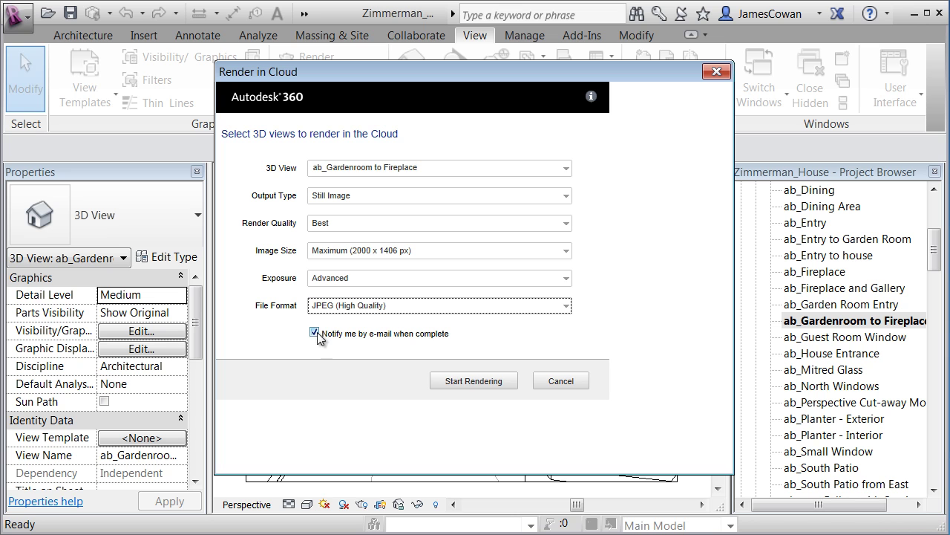
left_click(477, 382)
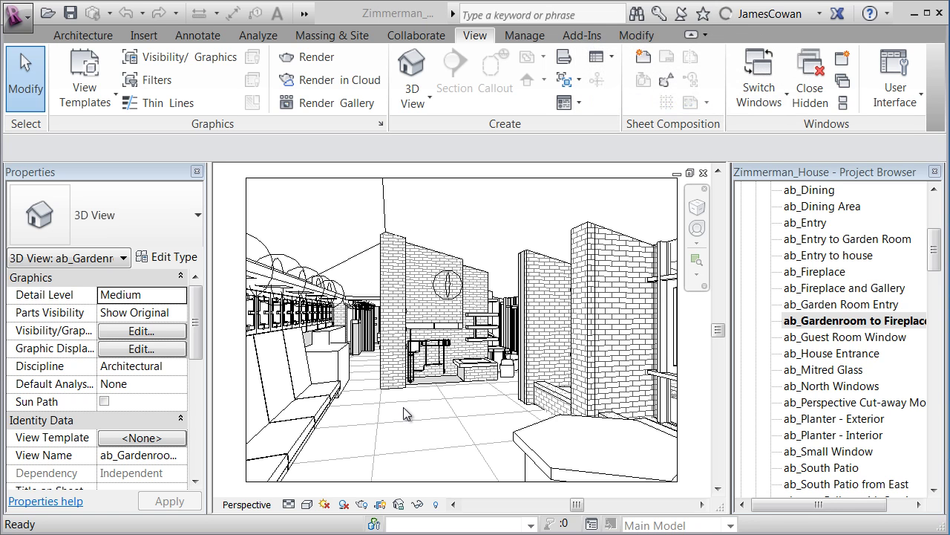
Step: Open the online Render Gallery and view the Zimmerman_House.rvt and 01_Solar_House.rvt renderings, then minimize the browser
left_click(336, 105)
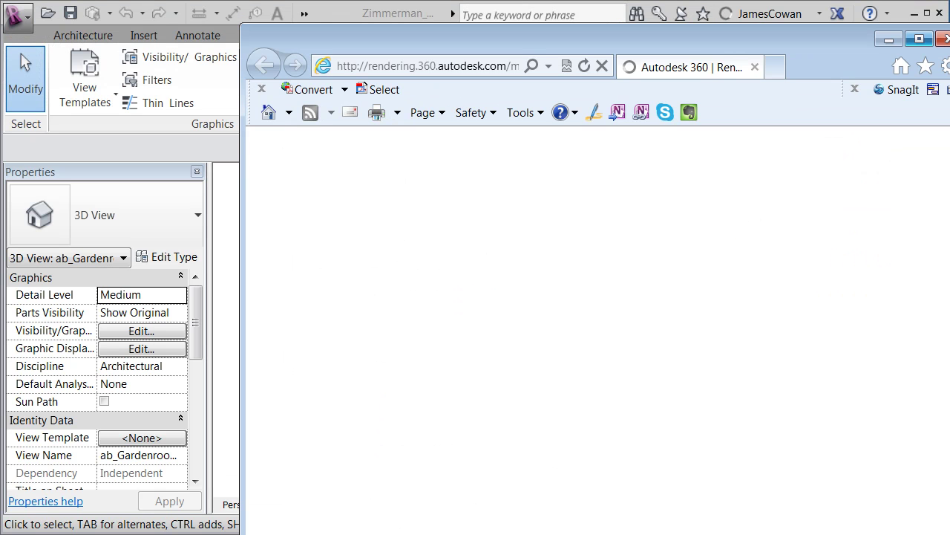
left_click_drag(631, 35, 499, 13)
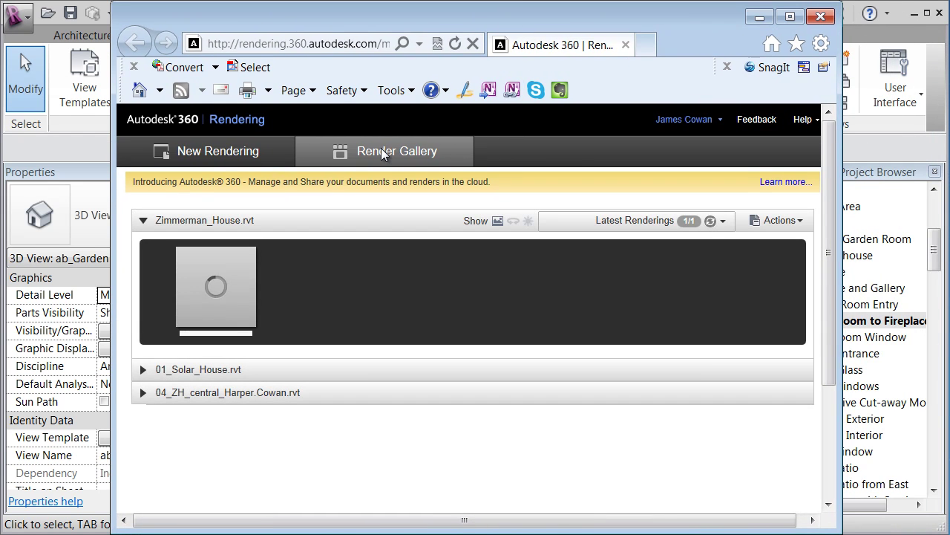
mouse_move(217, 290)
left_click(143, 369)
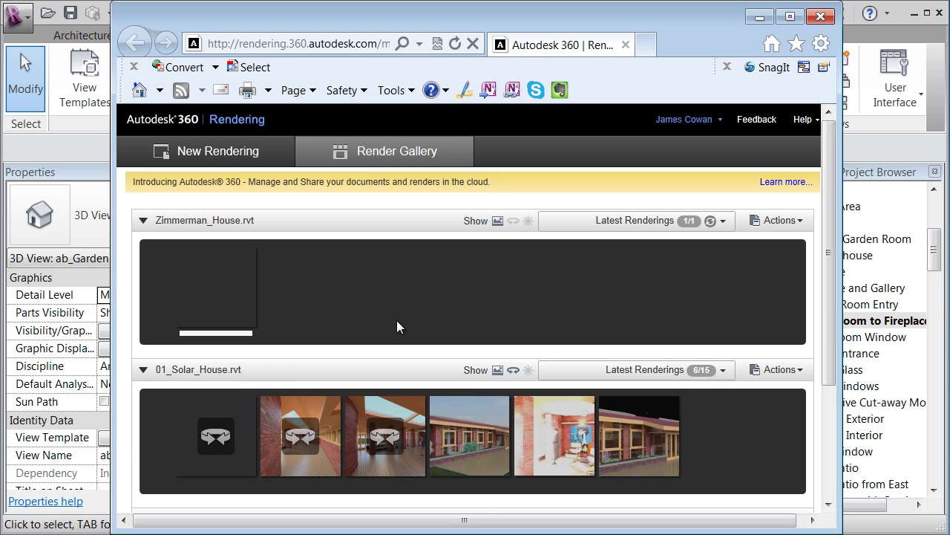
scroll(836, 297, "down", 1)
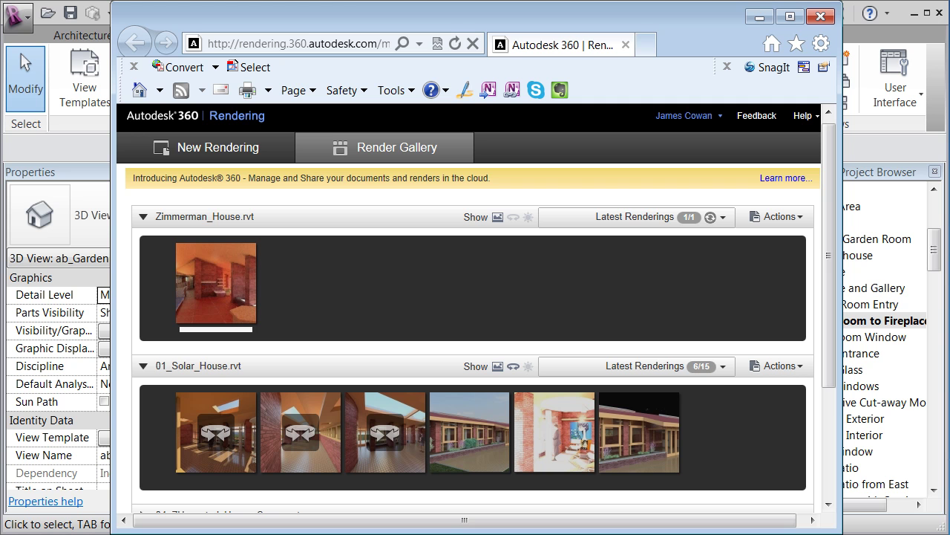
left_click(758, 16)
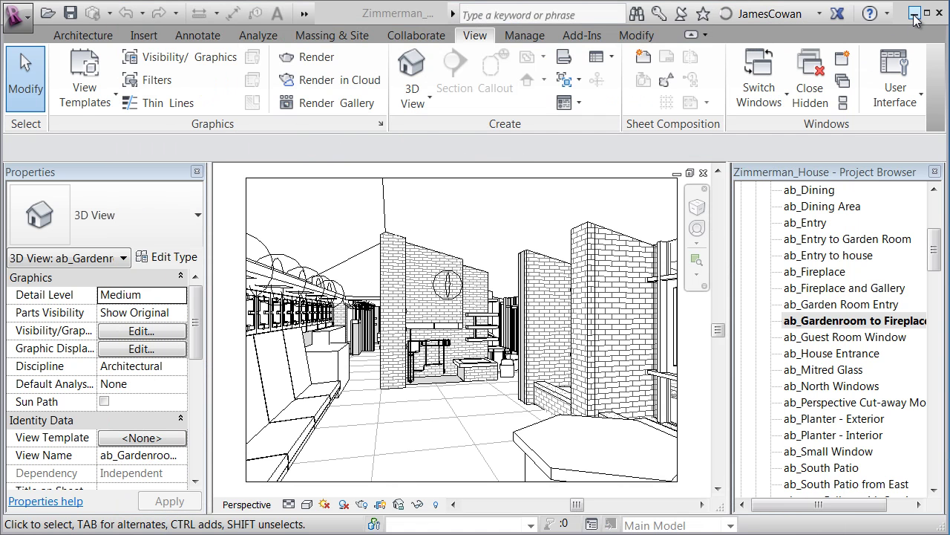
Step: Switch to the Outlook inbox, check the Zimmerman_House.rvt rendering's progress in the Render Gallery and close the gallery window
left_click(912, 13)
double_click(536, 278)
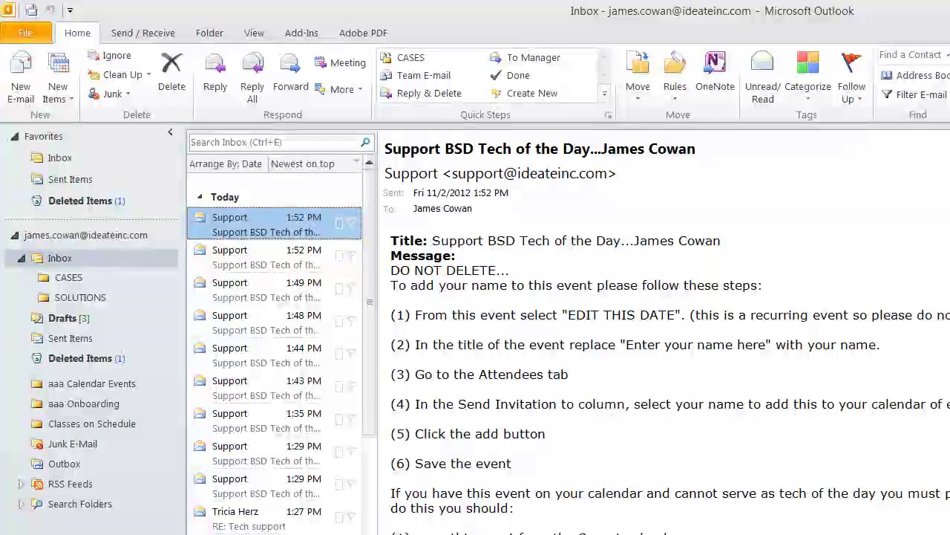
key("alt+Tab")
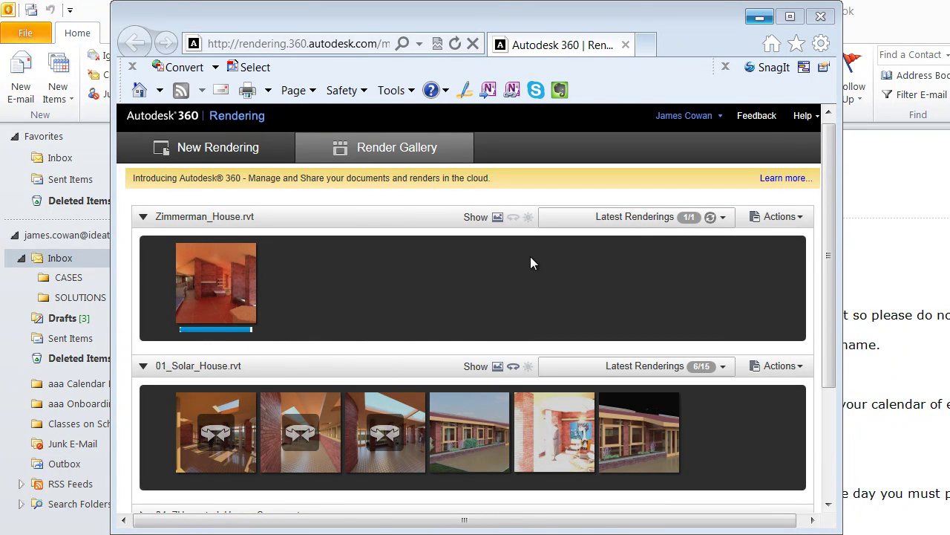
left_click(820, 17)
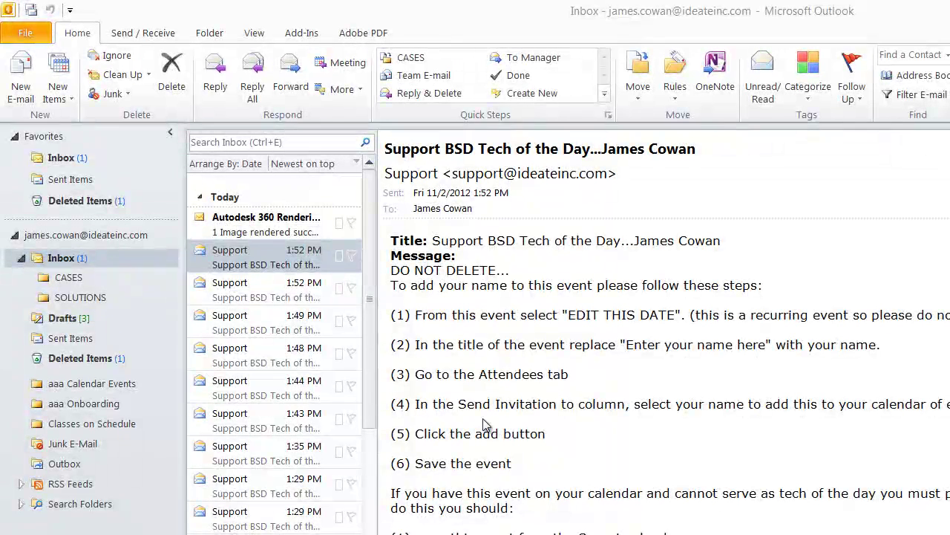
Step: Read the Autodesk 360 Rendering completion e-mail and follow it to the online Render Gallery
double_click(267, 228)
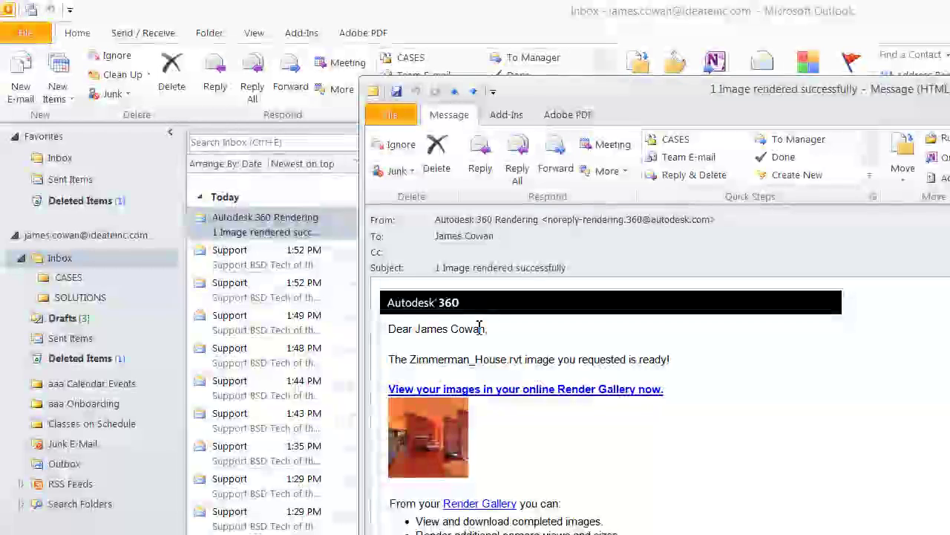
scroll(590, 393, "down", 2)
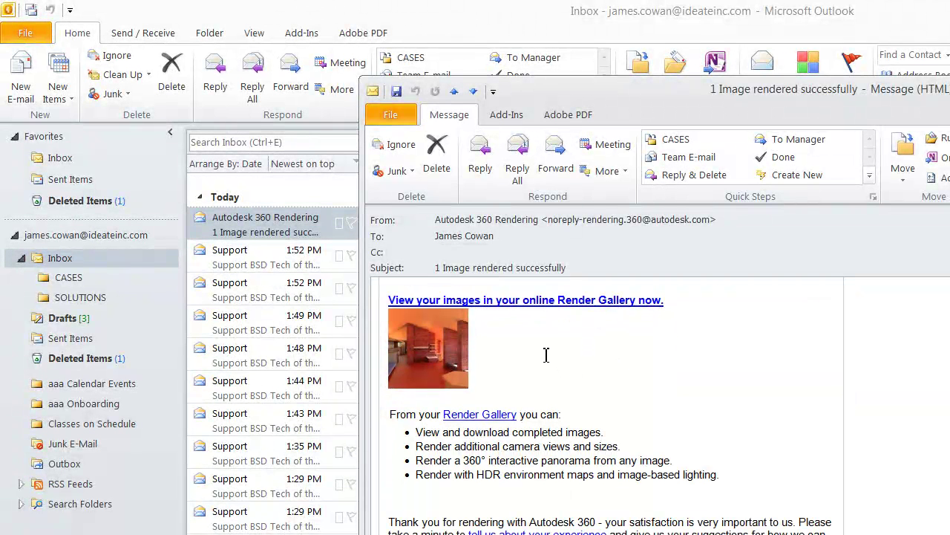
scroll(547, 355, "down", 2)
scroll(546, 356, "up", 3)
left_click(476, 351)
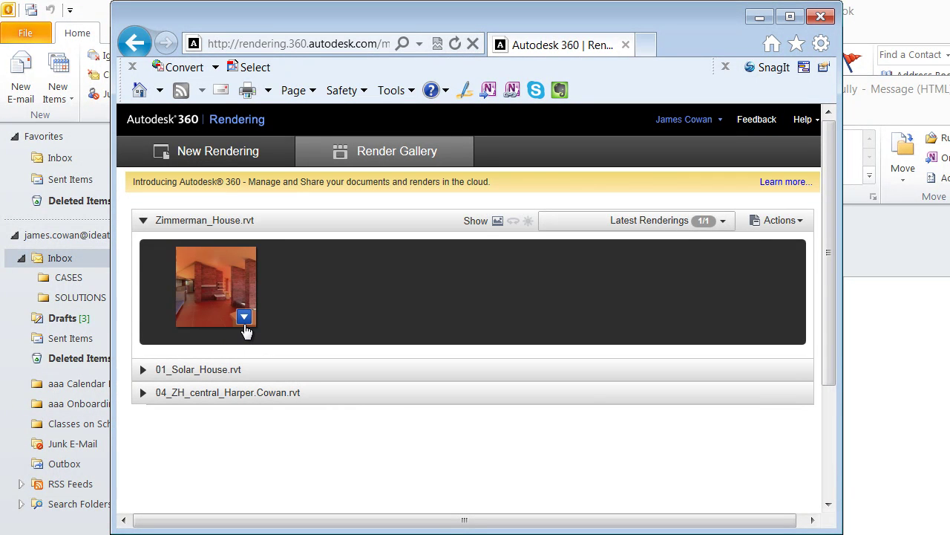
Step: Download and save the finished Zimmerman_House.rvt rendering, and dismiss the download notification
left_click(245, 318)
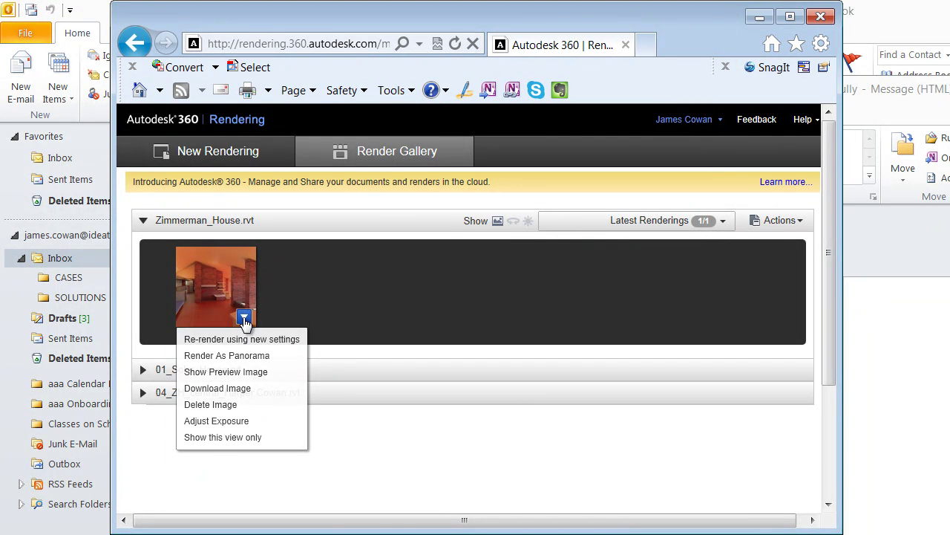
left_click(235, 391)
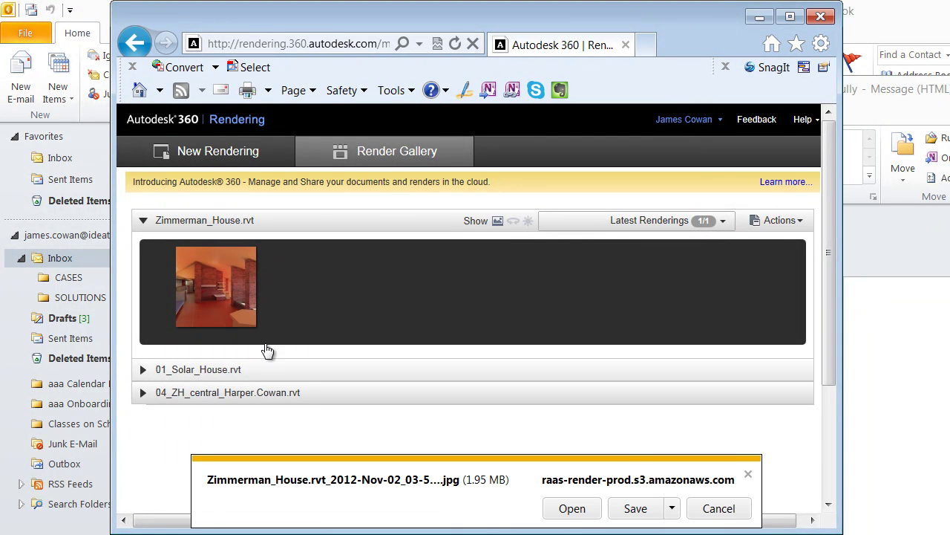
left_click(643, 508)
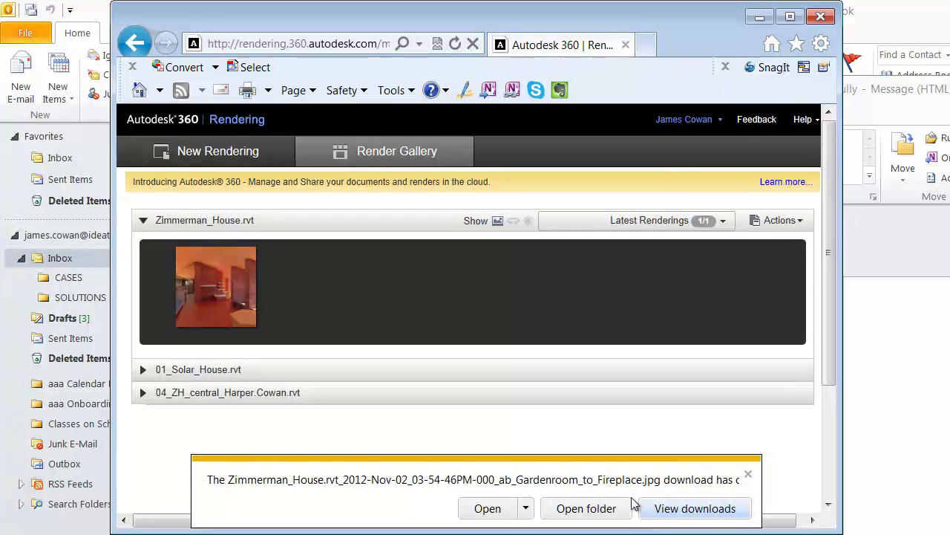
left_click(749, 476)
Step: Choose to render the ab_Gardenroom to Fireplace image as a panorama
mouse_move(231, 297)
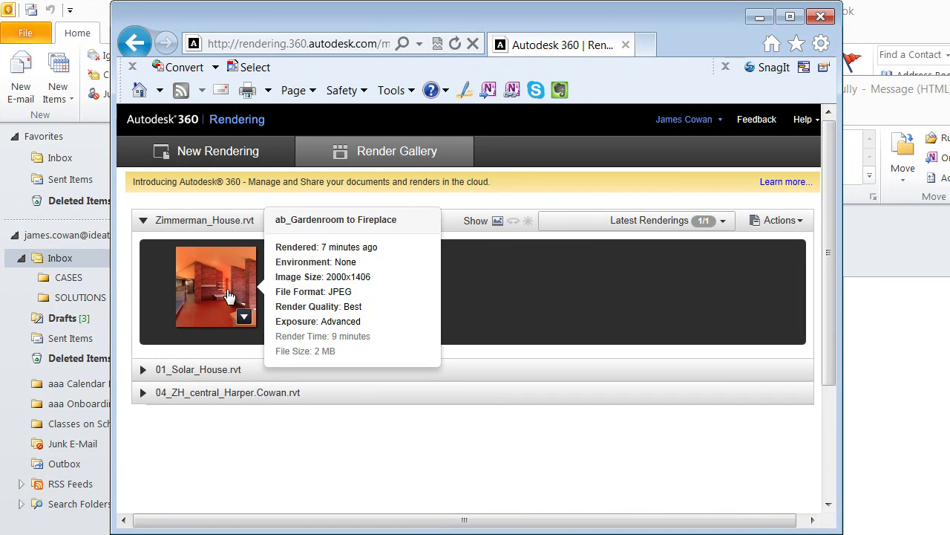
left_click(244, 320)
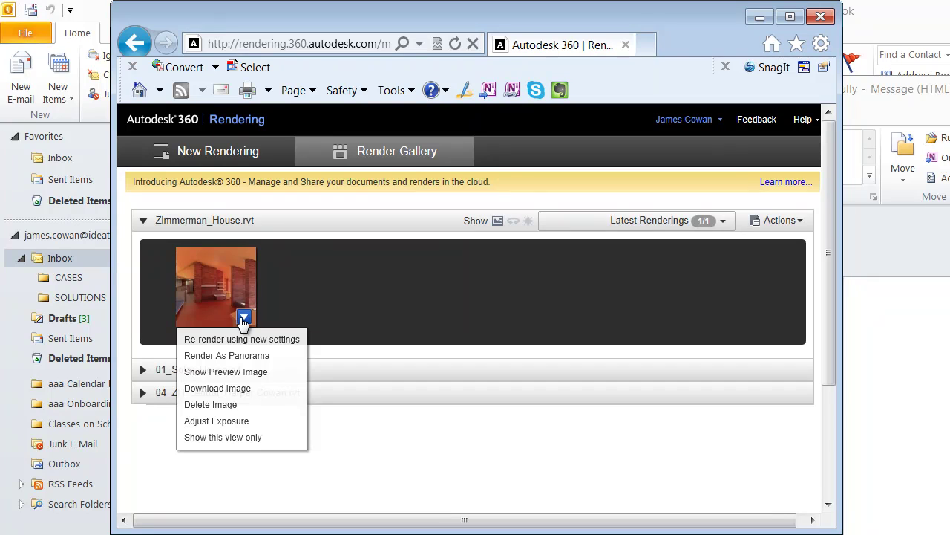
left_click(231, 356)
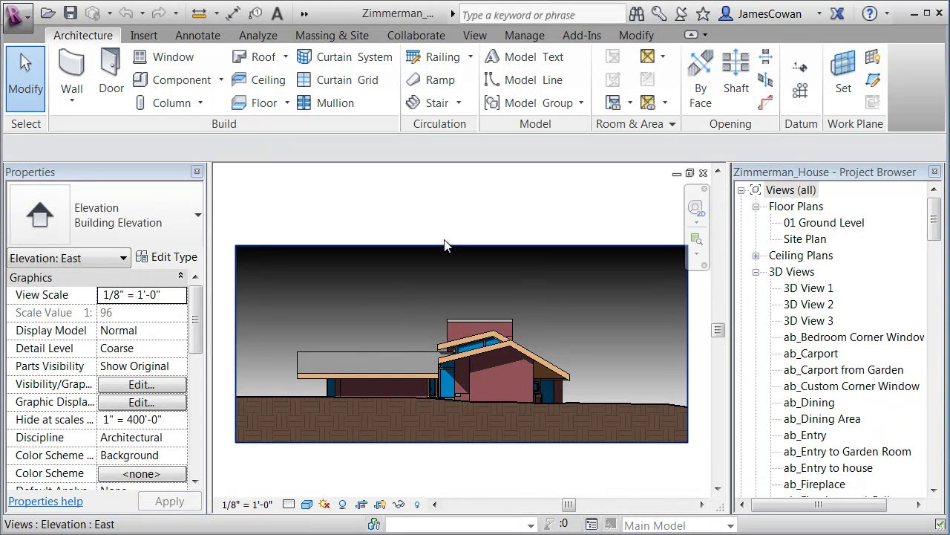
Step: Switch to Revit and open the views 3D View 1, 3D View 2 and 3D View 3 one after another
double_click(809, 288)
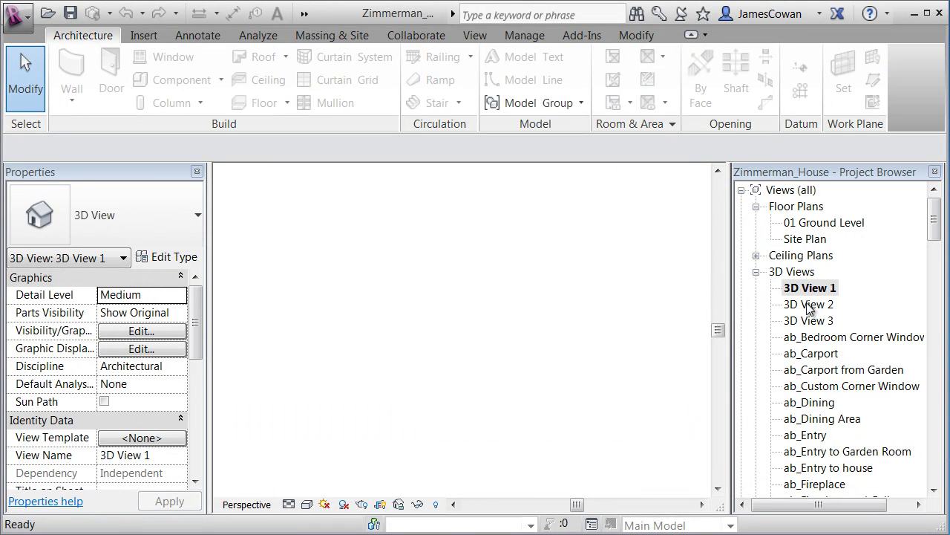
double_click(809, 306)
double_click(809, 321)
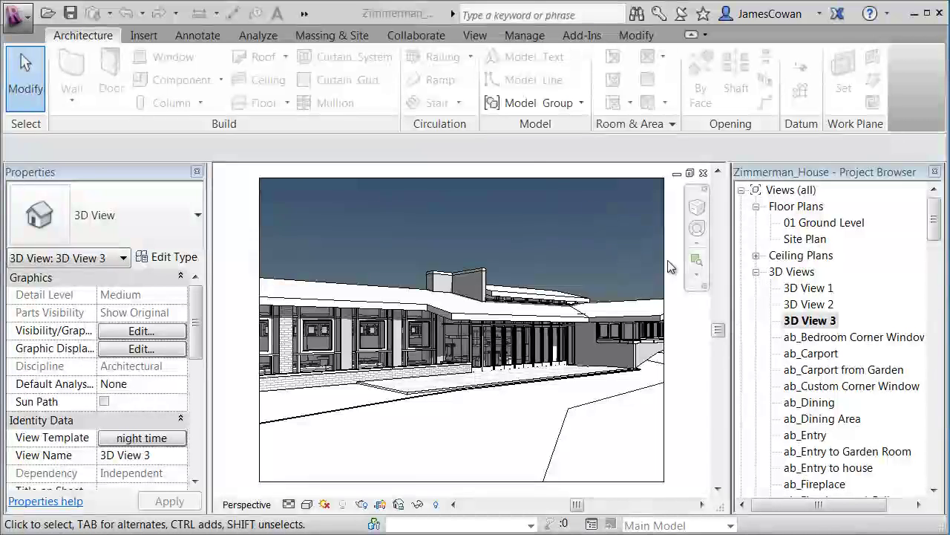
Step: Reopen the online Render Gallery and expand the renderings of the 04_ZH_central project
left_click(474, 36)
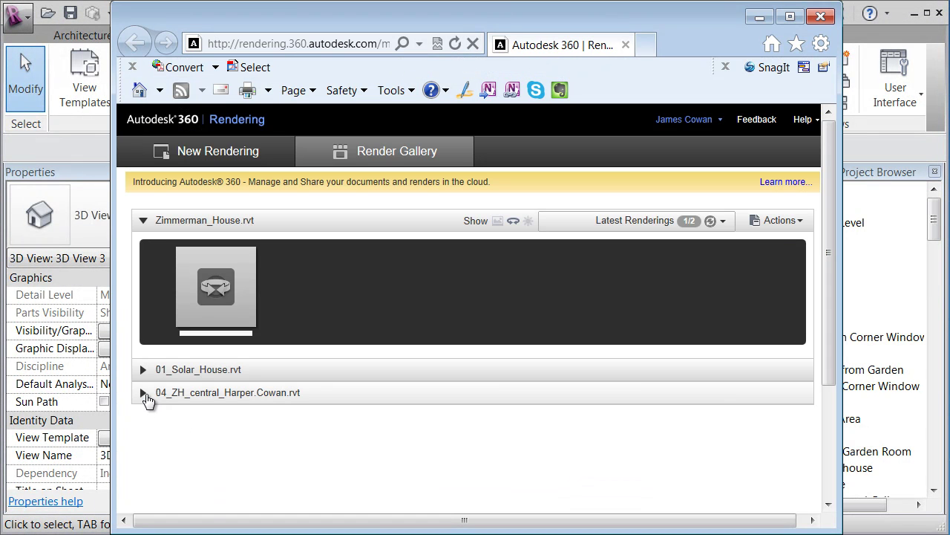
left_click(144, 395)
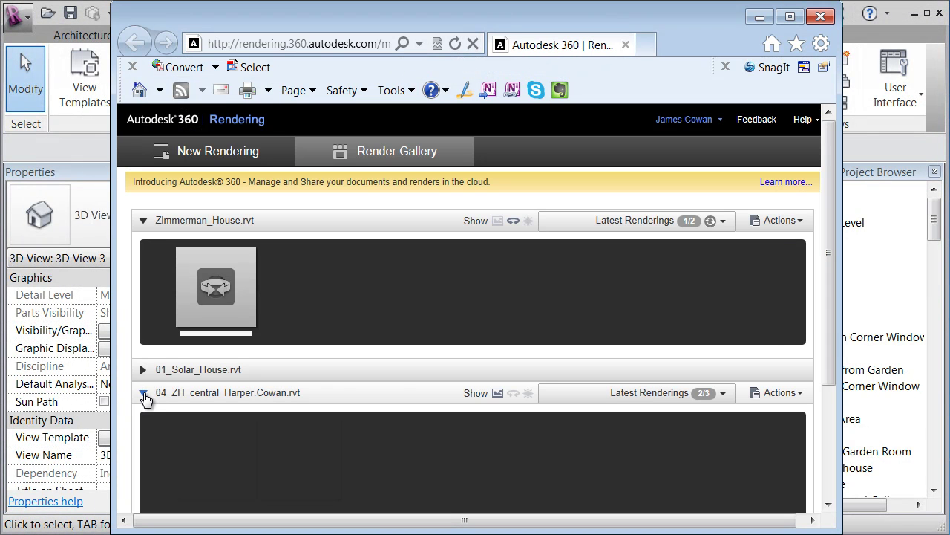
Step: Enlarge the interior rendering with the brick fireplace wall in the 04_ZH_central project's gallery
left_click_drag(830, 318, 833, 465)
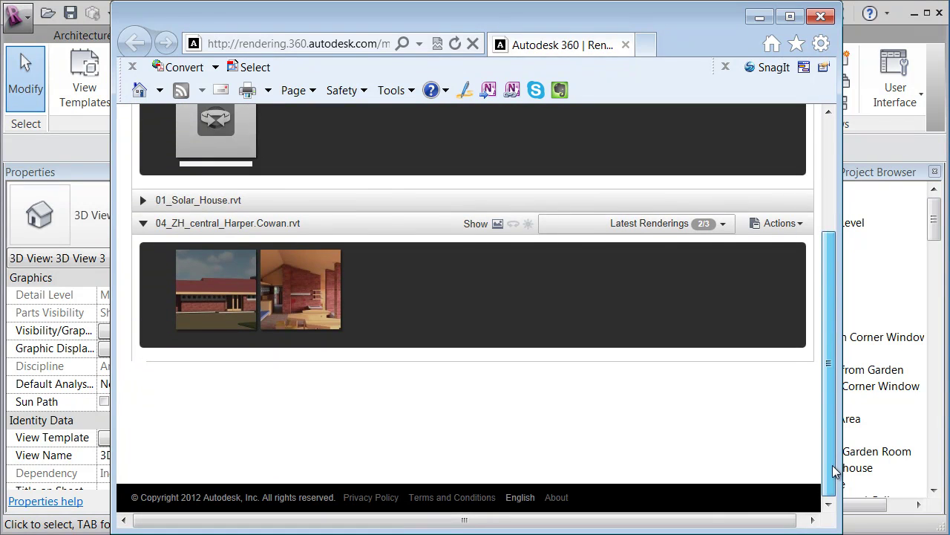
left_click(320, 303)
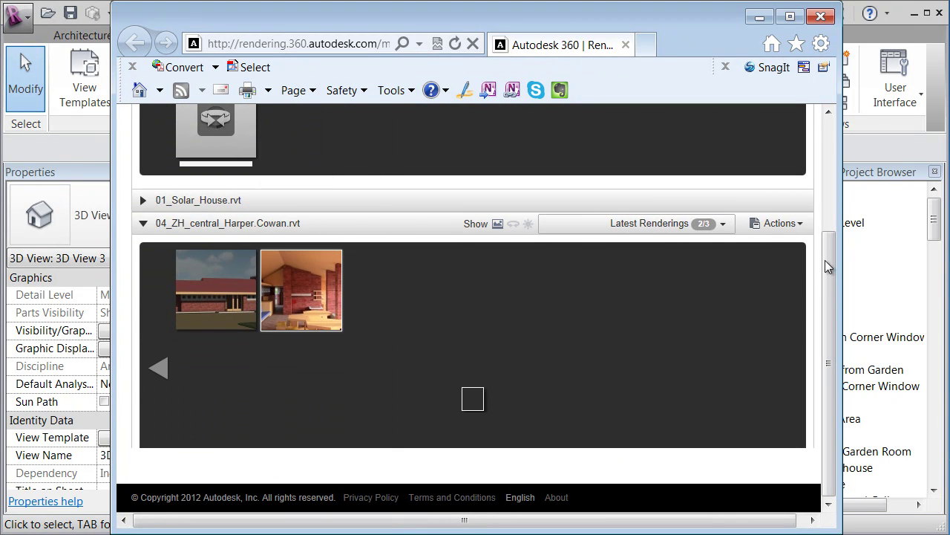
left_click_drag(831, 314, 829, 357)
scroll(547, 343, "down", 1)
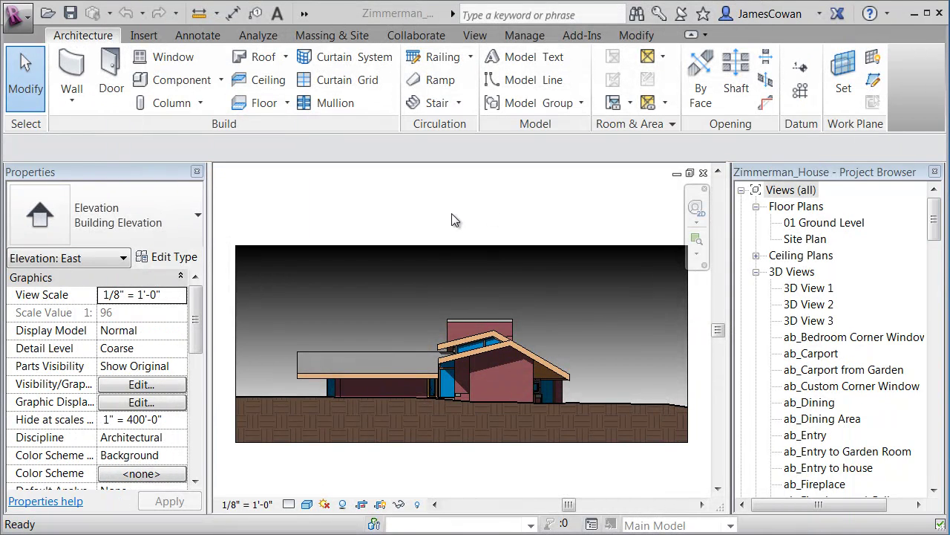
Step: Switch to Revit, open 3D View 2, and reopen the online Render Gallery to check the ab_Gardenroom to Fireplace rendering
double_click(808, 304)
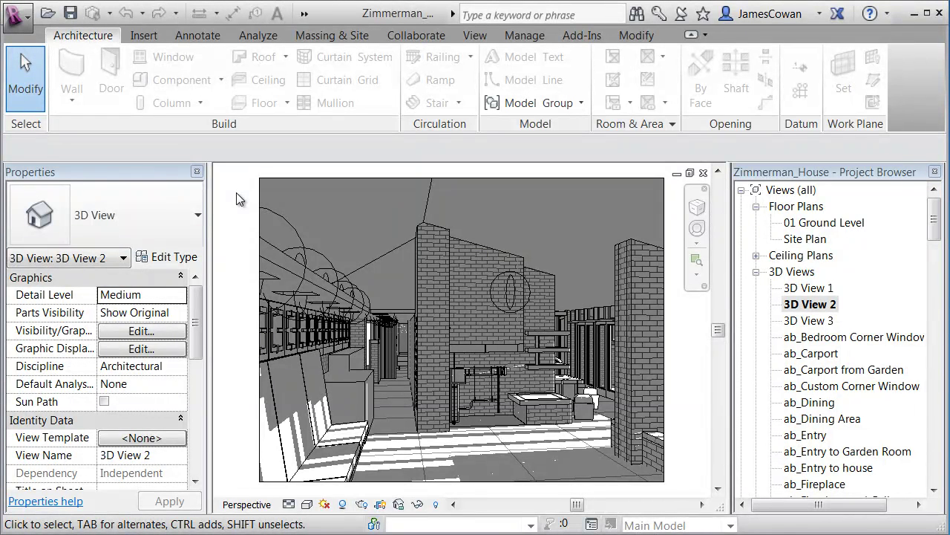
left_click(479, 35)
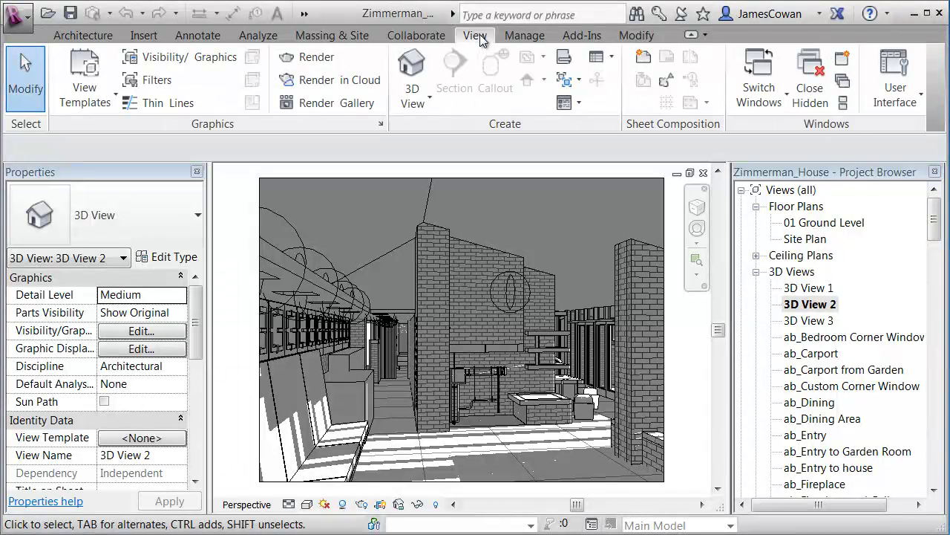
left_click(348, 104)
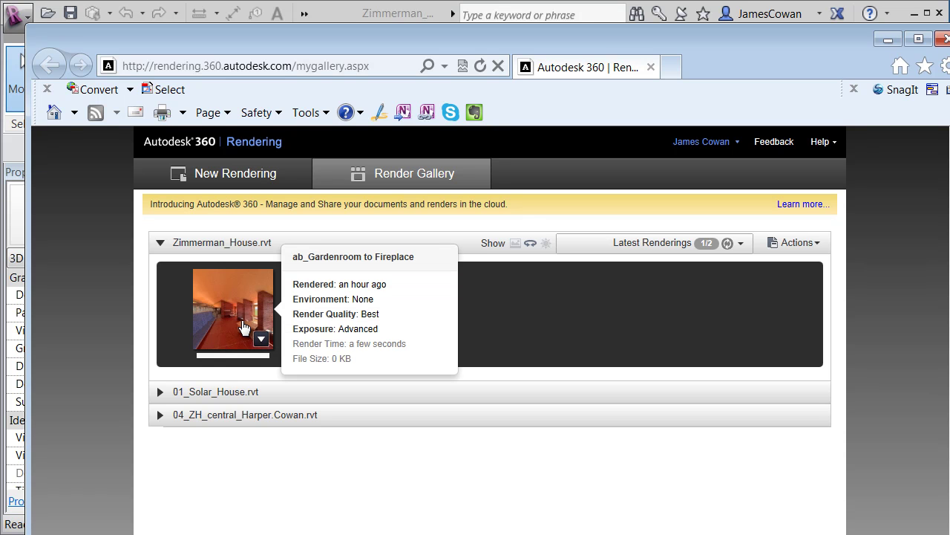
mouse_move(241, 329)
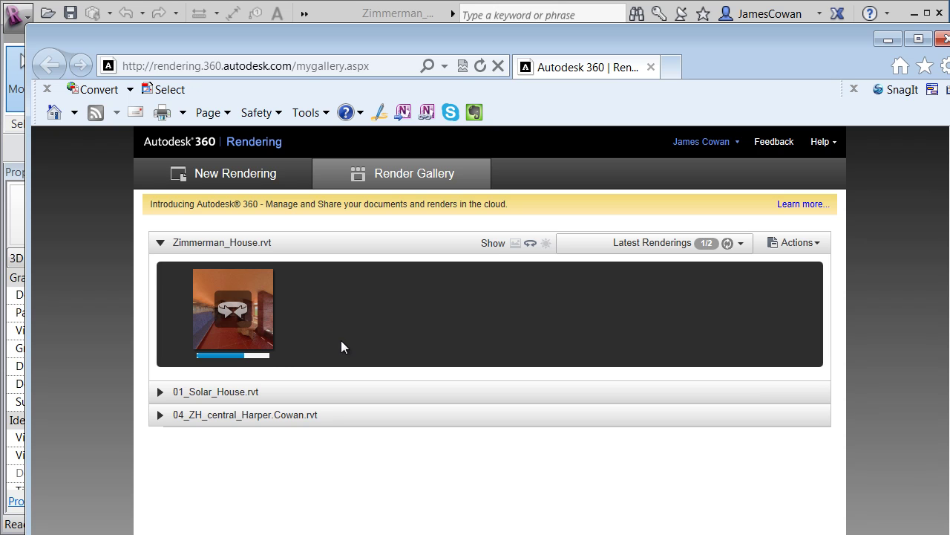
Step: Expand the 04_ZH_central and 01_Solar_House projects and examine the render details of the Solar House panoramas
scroll(386, 328, "down", 2)
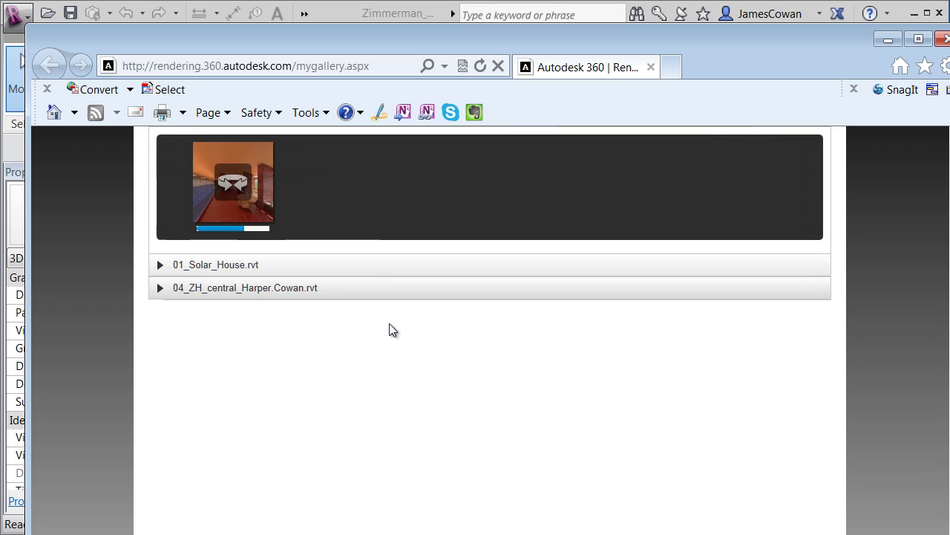
scroll(345, 349, "down", 1)
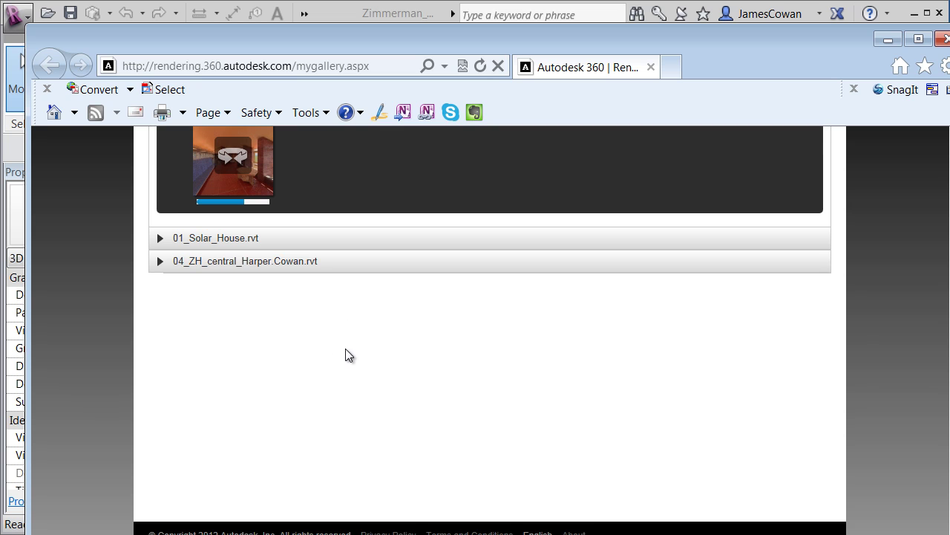
left_click(161, 261)
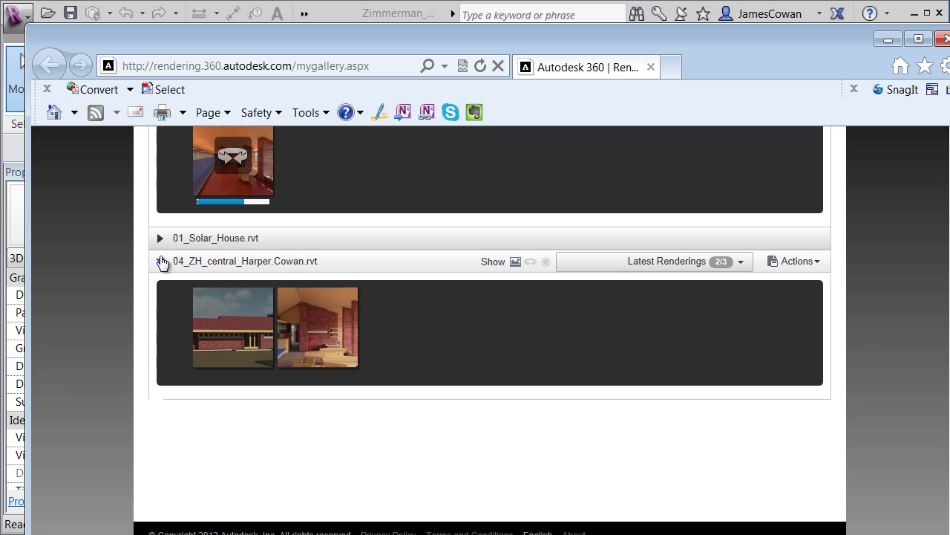
left_click(161, 239)
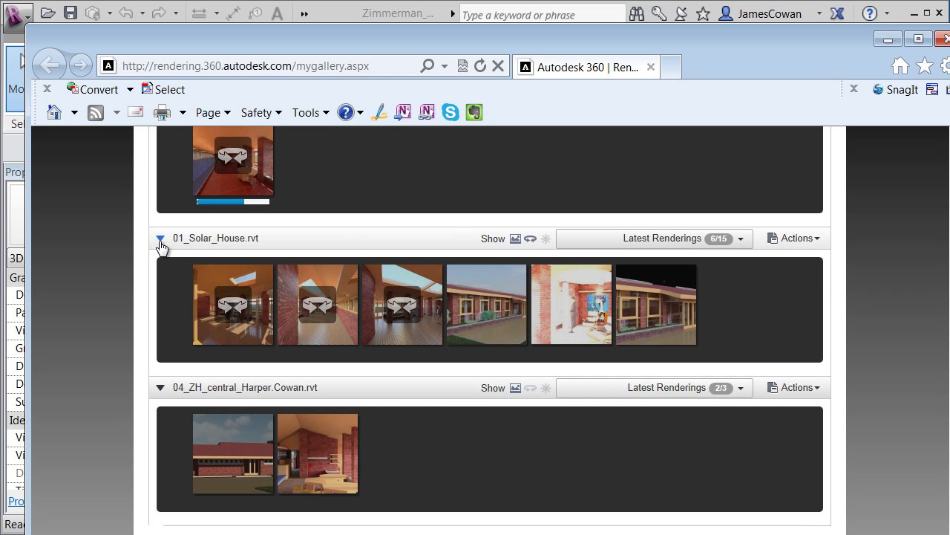
mouse_move(251, 280)
mouse_move(415, 295)
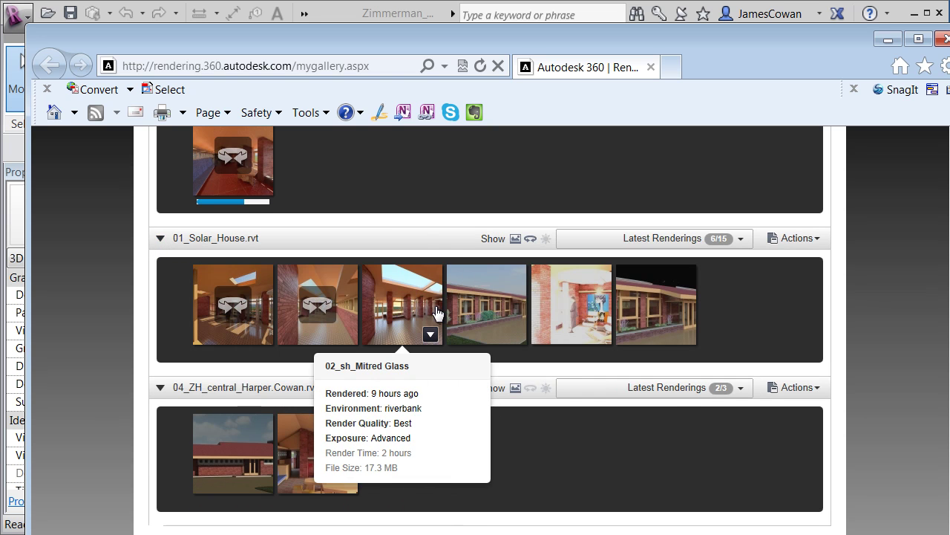
scroll(419, 308, "up", 1)
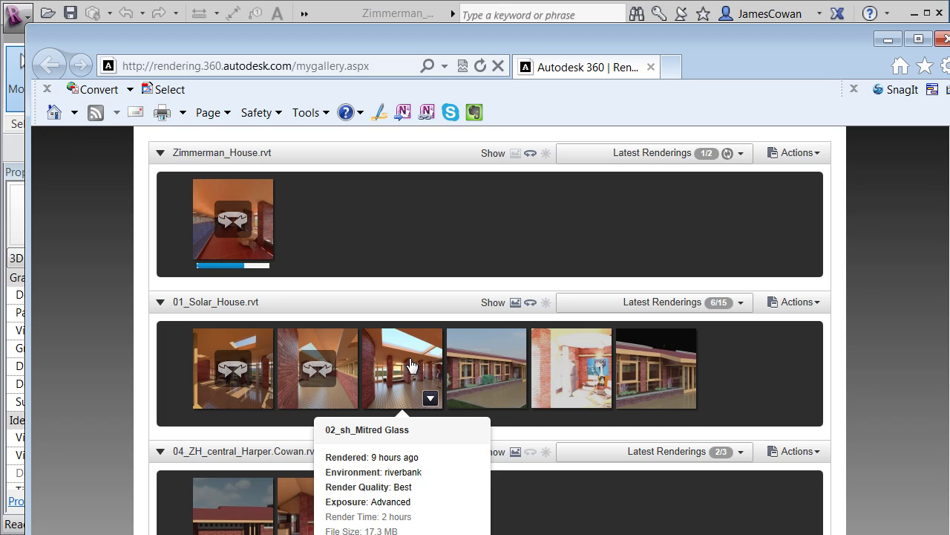
mouse_move(342, 372)
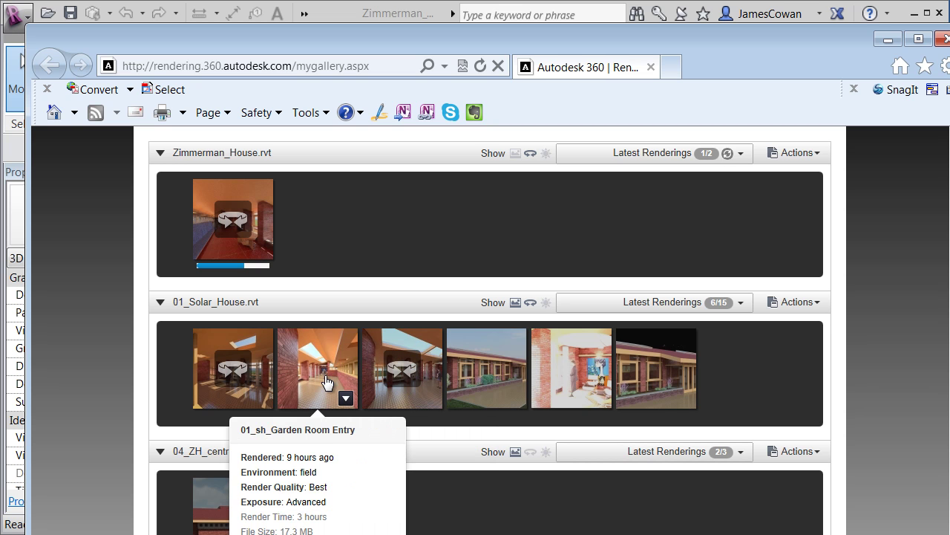
mouse_move(396, 379)
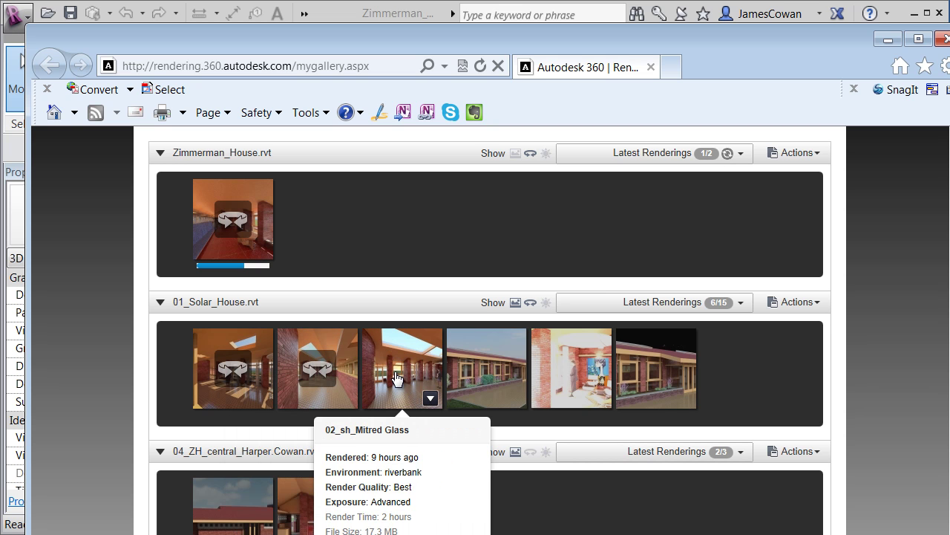
Step: Open the 02_sh_Mitred Glass panorama of 01_Solar_House and rotate the scene to look around the room
left_click(397, 378)
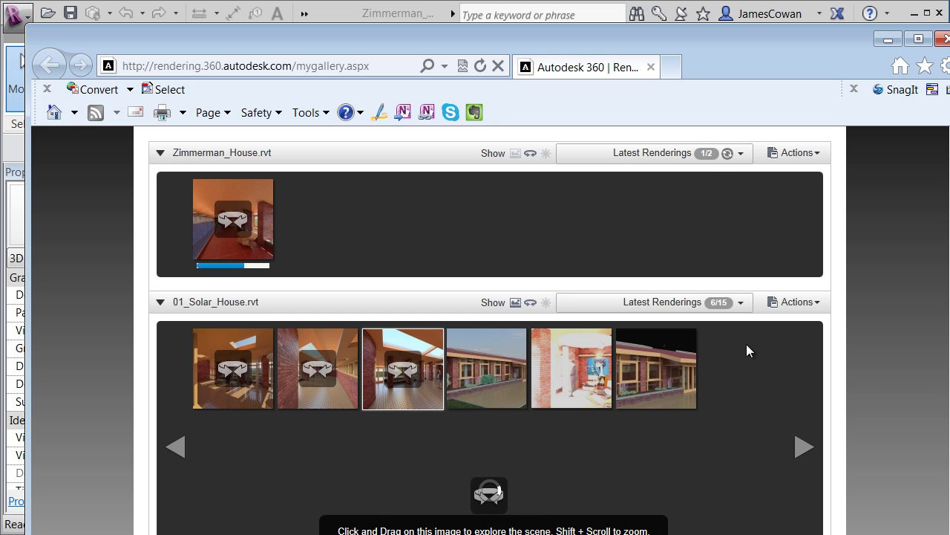
scroll(490, 330, "down", 3)
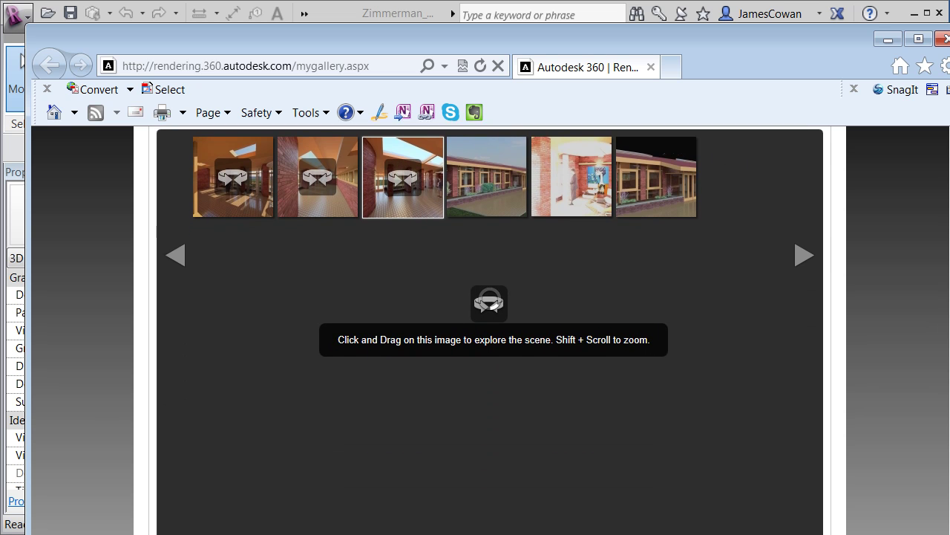
scroll(490, 312, "down", 1)
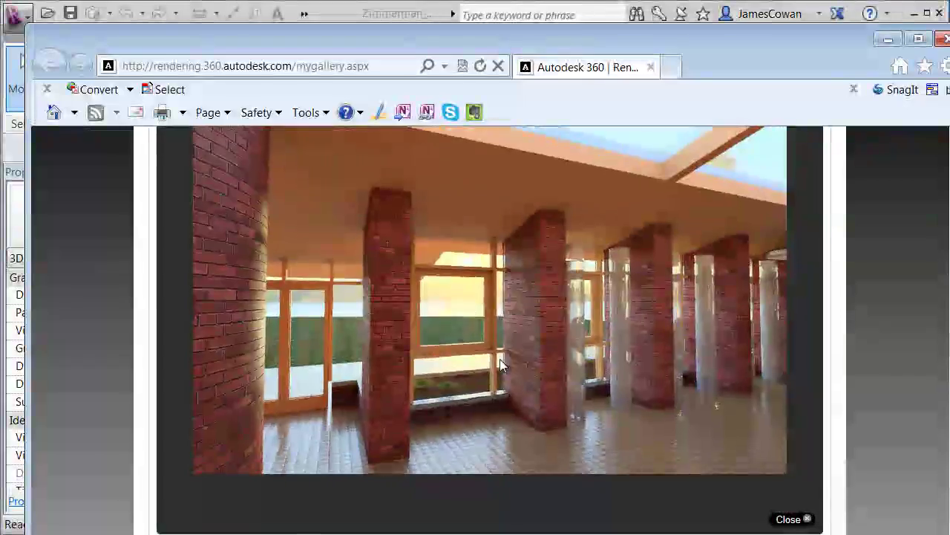
mouse_move(418, 346)
left_mouse_down()
mouse_move(352, 336)
mouse_move(318, 299)
mouse_move(302, 350)
mouse_move(242, 350)
mouse_move(304, 356)
mouse_move(273, 385)
mouse_move(421, 391)
mouse_move(626, 373)
mouse_move(678, 383)
mouse_move(681, 324)
mouse_move(589, 289)
mouse_move(517, 285)
mouse_move(463, 313)
mouse_move(437, 341)
mouse_move(462, 375)
mouse_move(561, 407)
mouse_move(652, 381)
mouse_move(685, 312)
mouse_move(588, 276)
mouse_move(484, 263)
mouse_move(466, 297)
mouse_move(364, 329)
mouse_move(329, 354)
mouse_move(278, 329)
mouse_move(186, 332)
mouse_move(178, 348)
mouse_move(142, 337)
mouse_move(452, 343)
mouse_move(571, 335)
mouse_move(634, 350)
left_mouse_up()
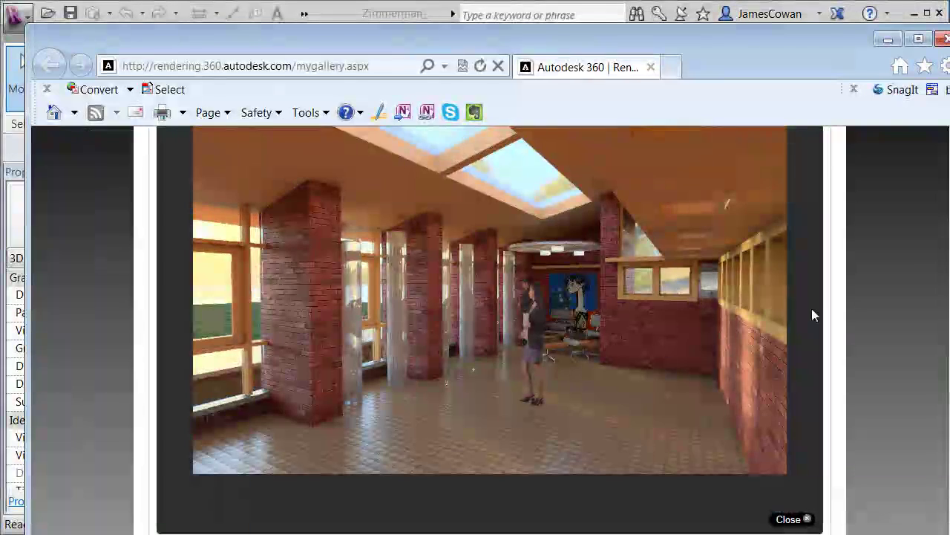